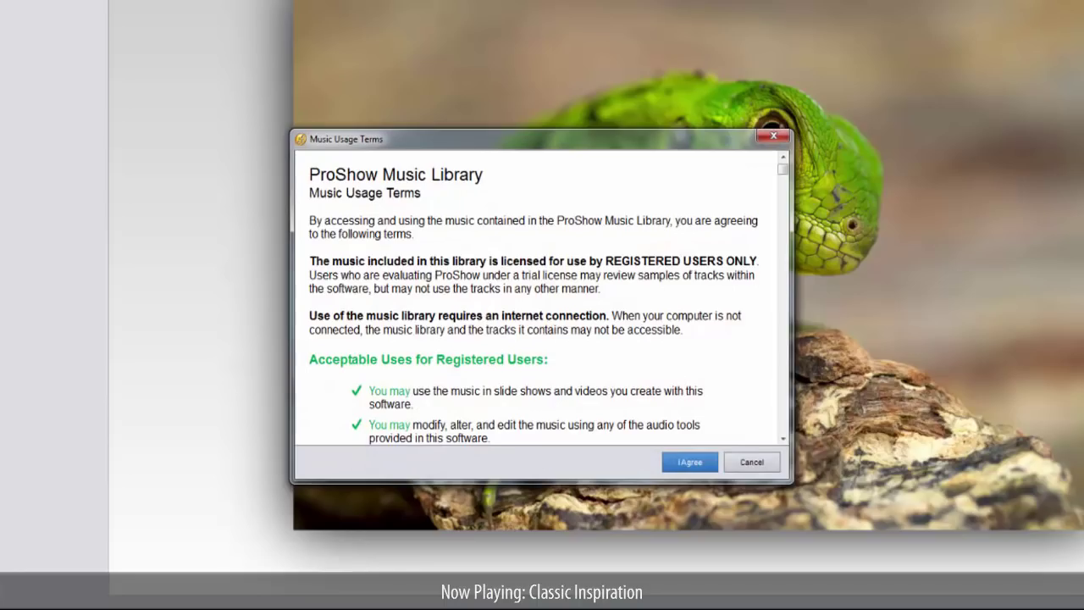
# Scroll through the Music Library usage terms and accept them.
pyautogui.moveTo(784, 172); pyautogui.dragTo(792, 436)
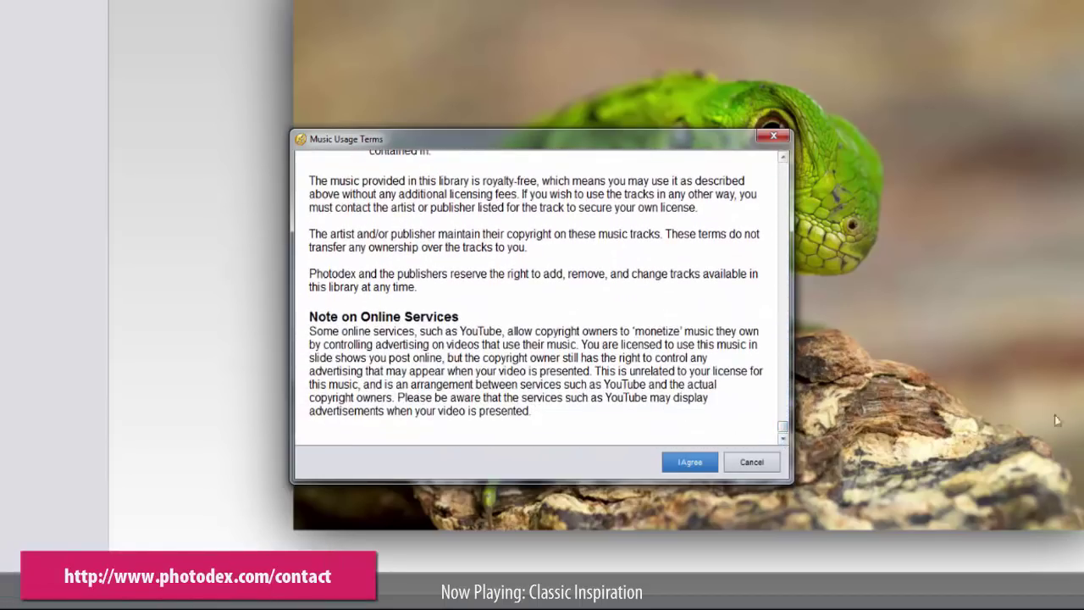
pyautogui.click(690, 468)
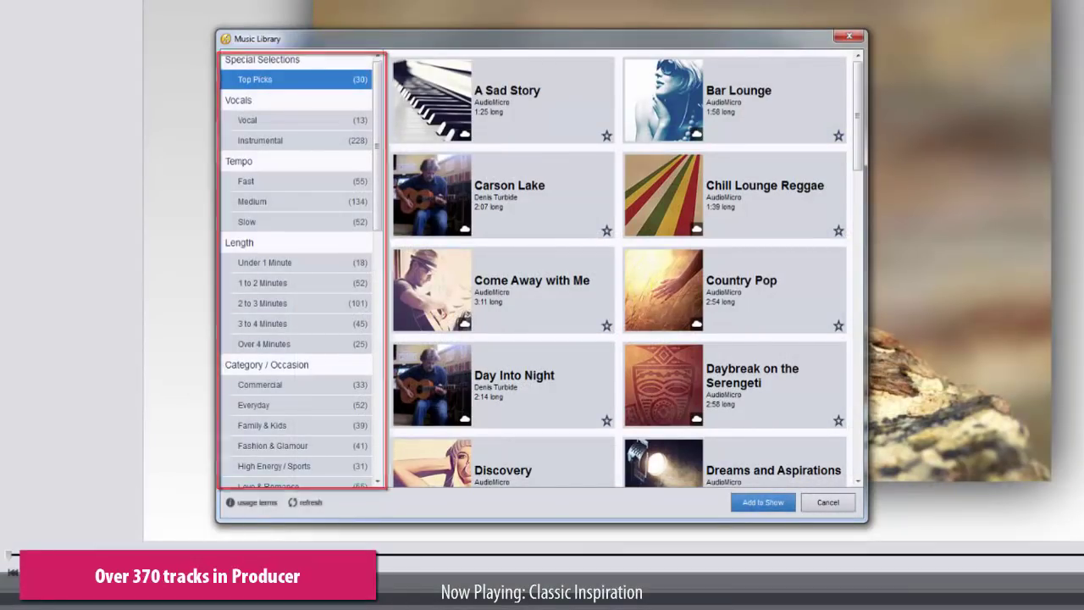
# Browse the Vocal, Instrumental, Medium tempo and Top Picks categories, ending on the Vocal tracks list.
pyautogui.click(291, 123)
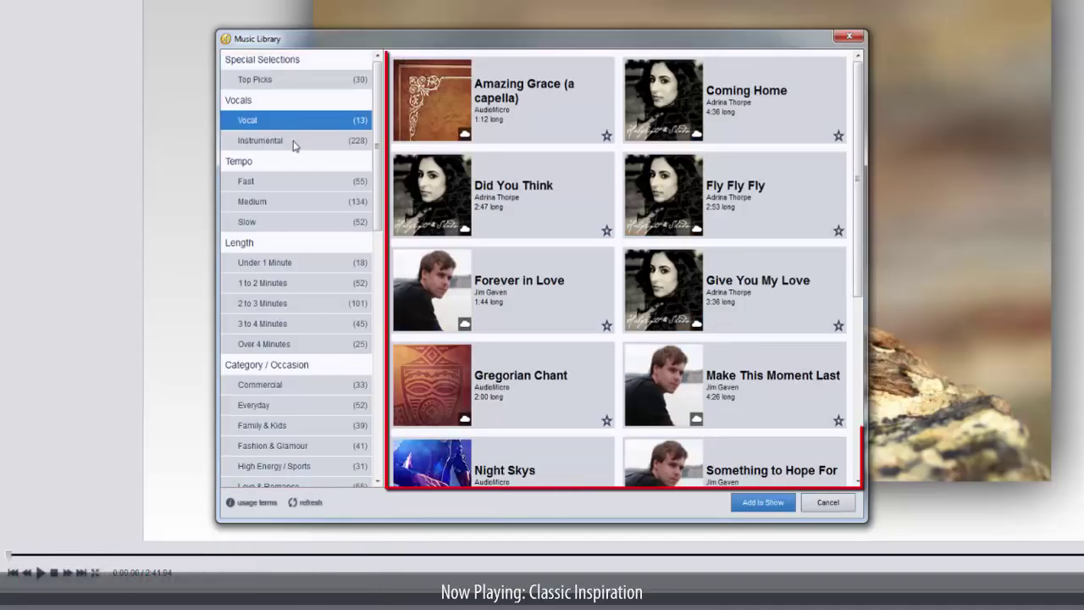
pyautogui.click(294, 146)
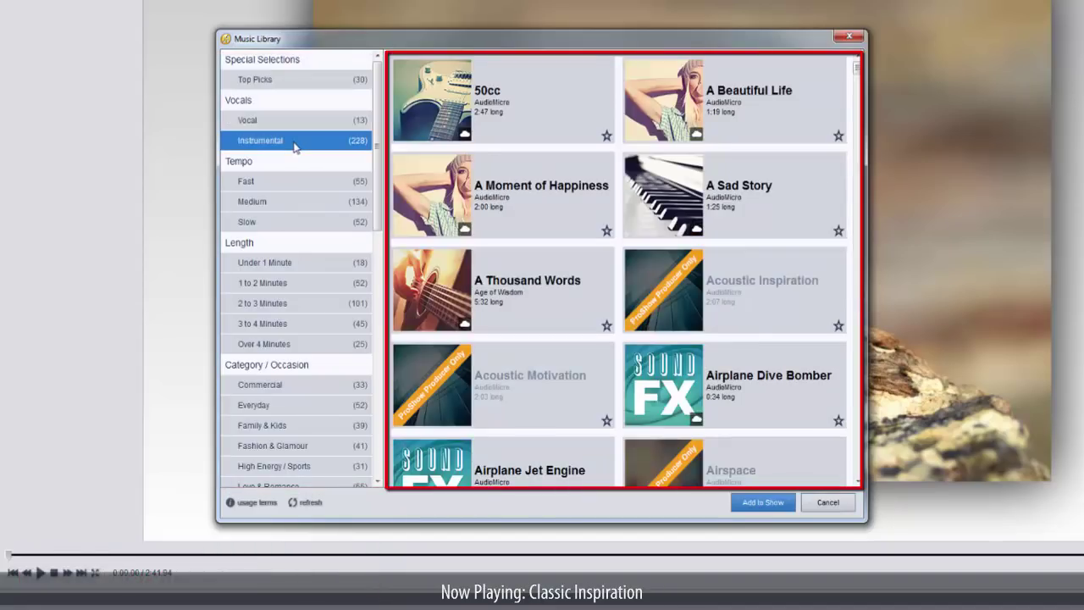
pyautogui.click(307, 208)
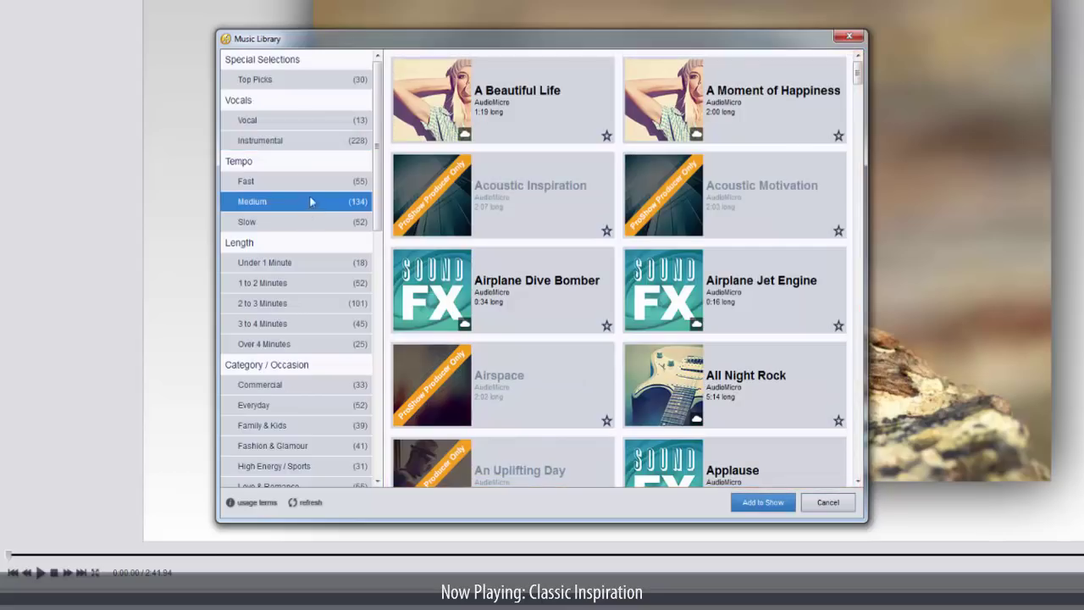
pyautogui.click(317, 83)
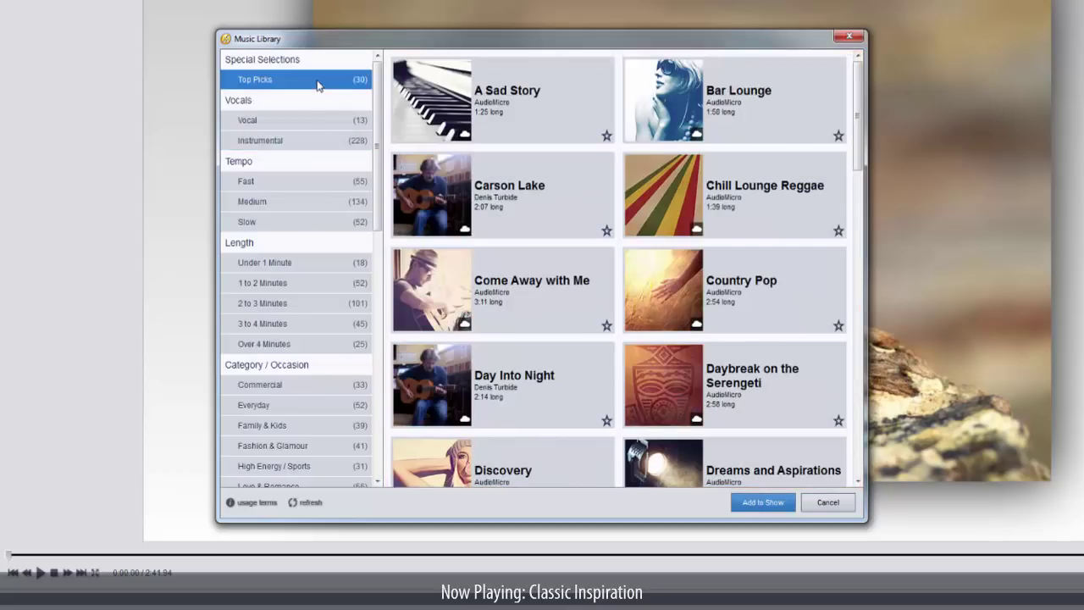
pyautogui.click(321, 123)
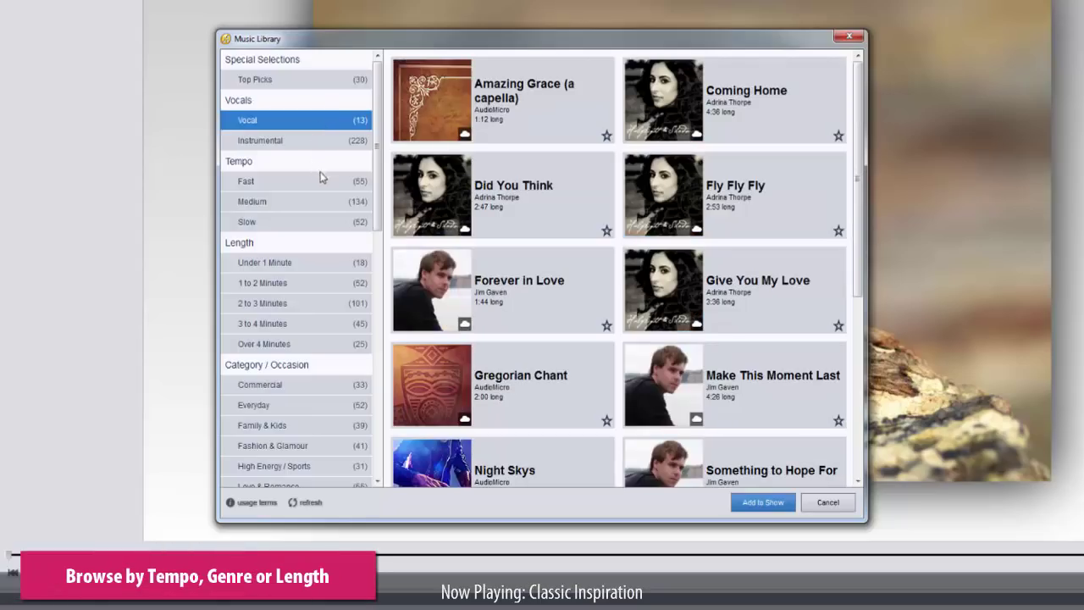
pyautogui.moveTo(380, 214); pyautogui.dragTo(394, 300)
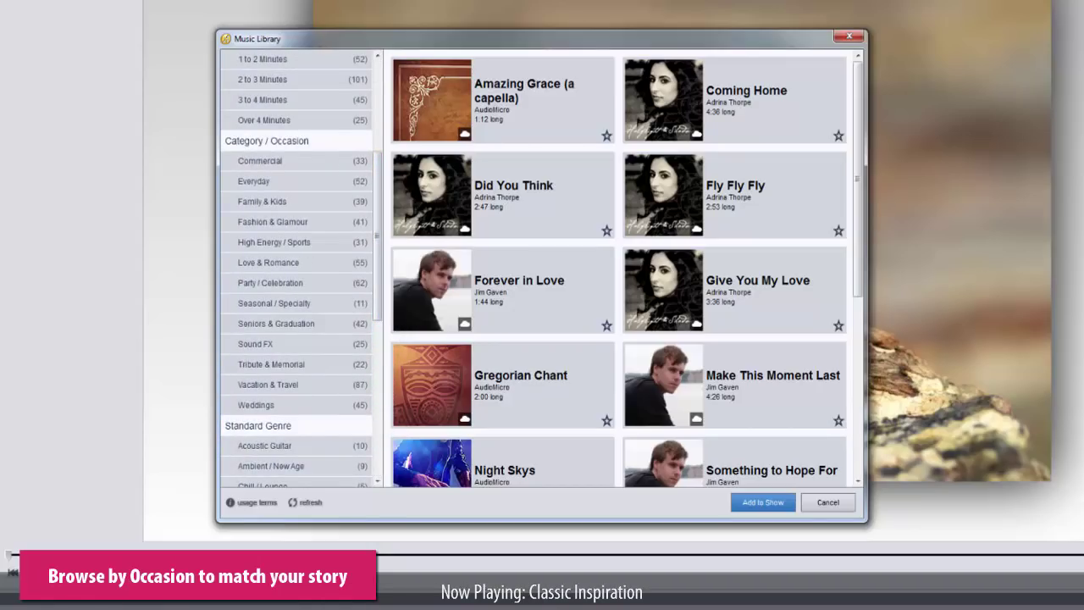
# Under Family & Kids, preview the Carson Lake track, then select its tile.
pyautogui.click(281, 204)
pyautogui.moveTo(385, 214)
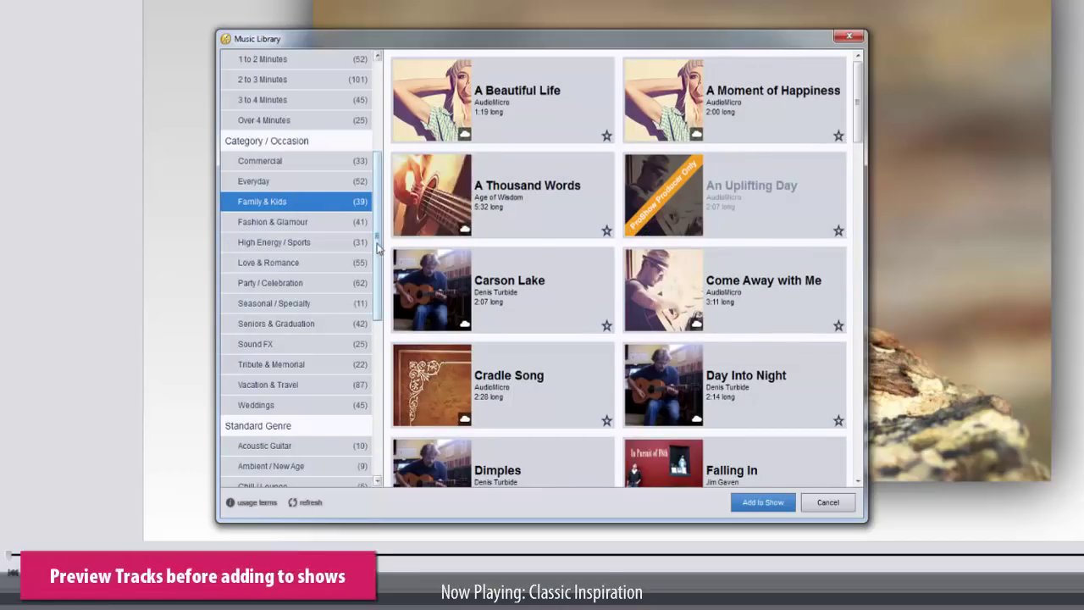
pyautogui.scroll(-2, 378, 265)
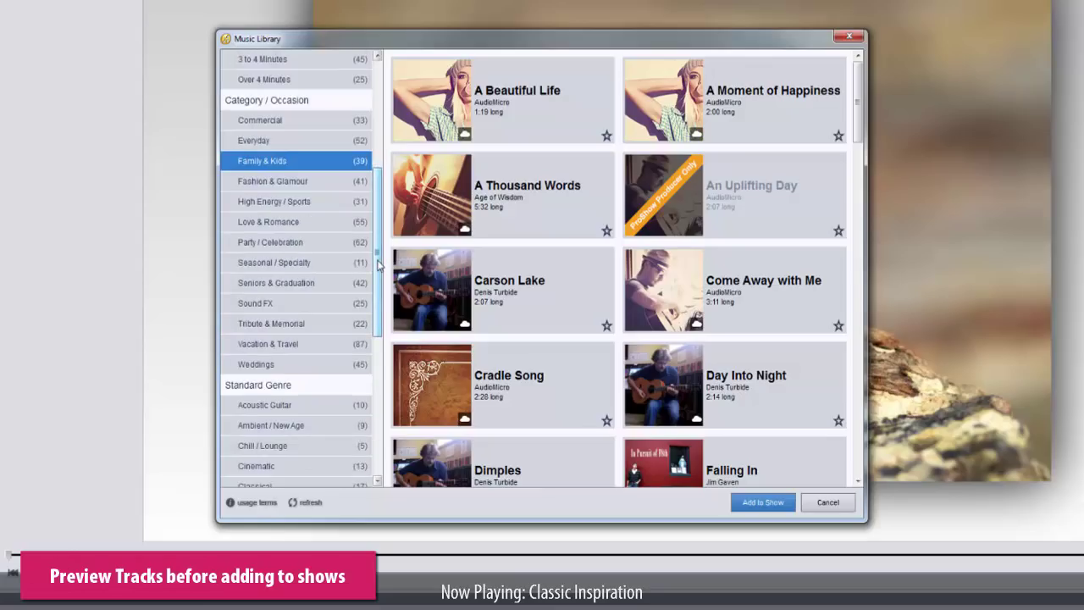
pyautogui.moveTo(432, 291)
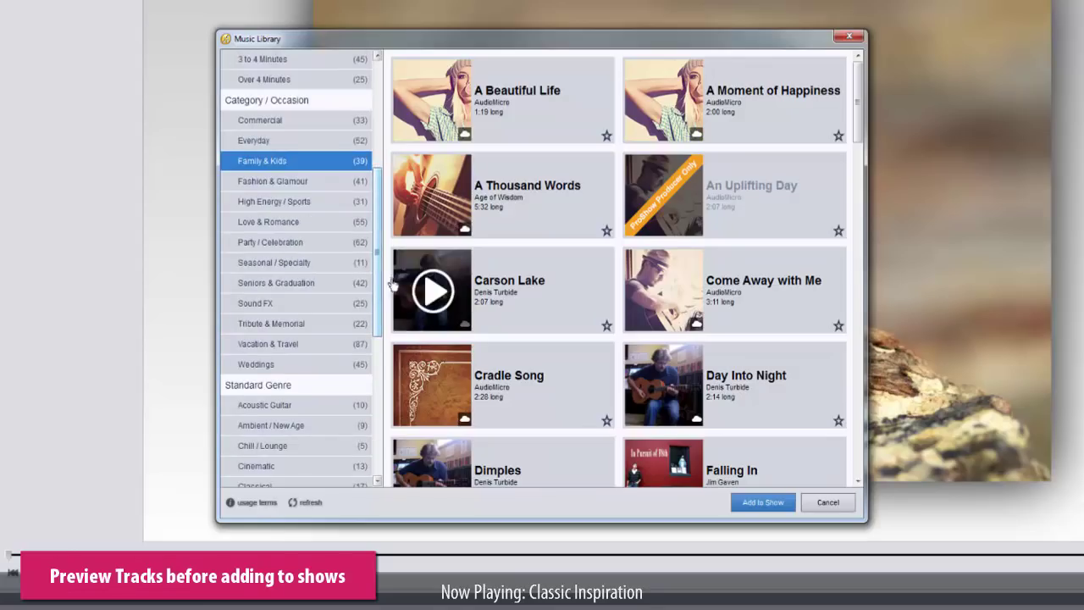
pyautogui.click(434, 292)
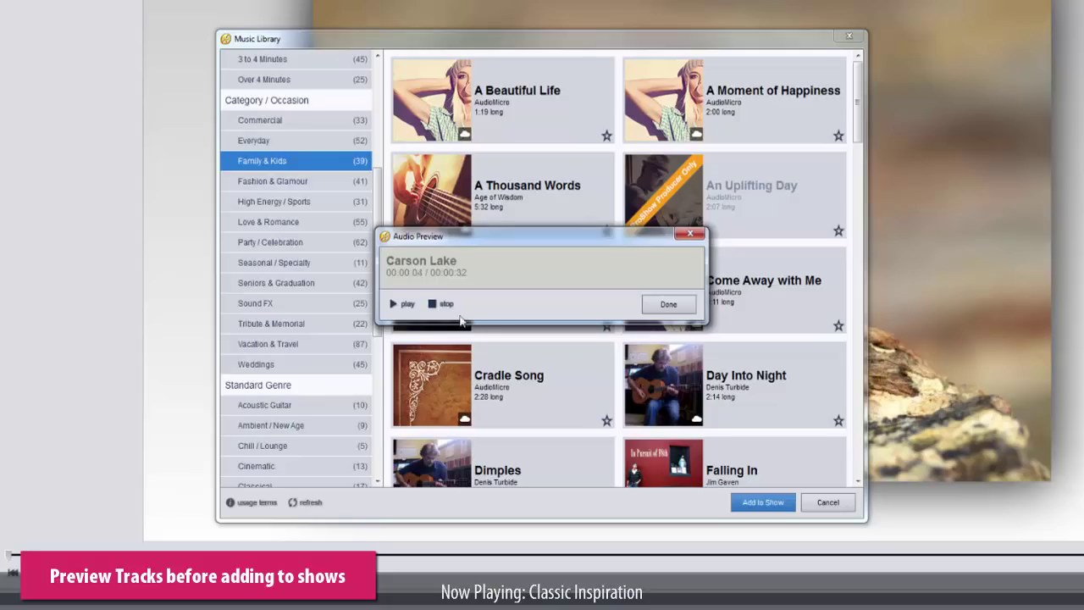
pyautogui.click(438, 305)
pyautogui.click(666, 304)
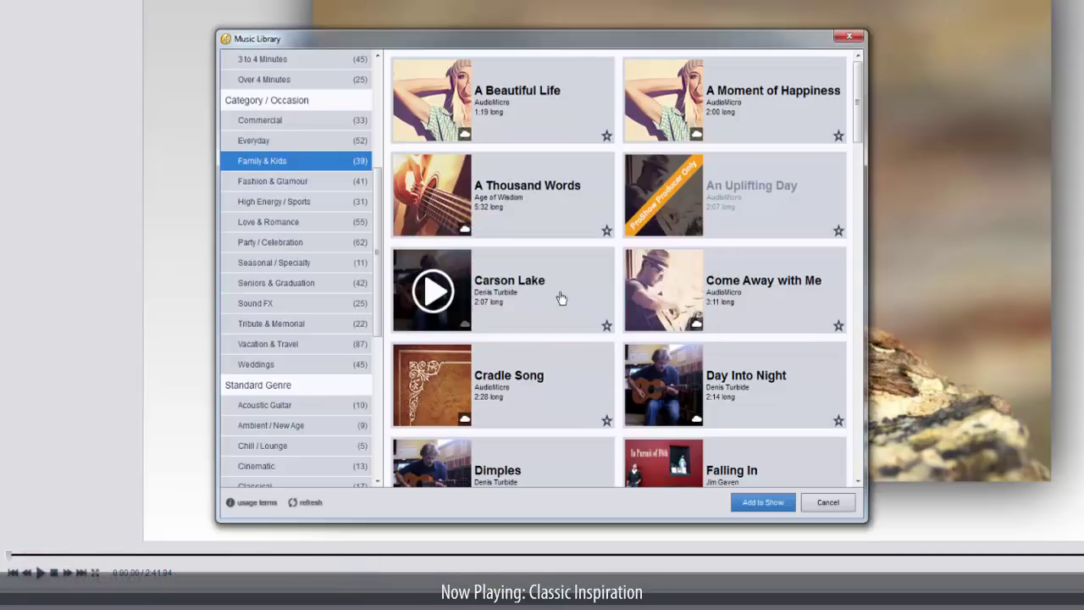
pyautogui.click(561, 298)
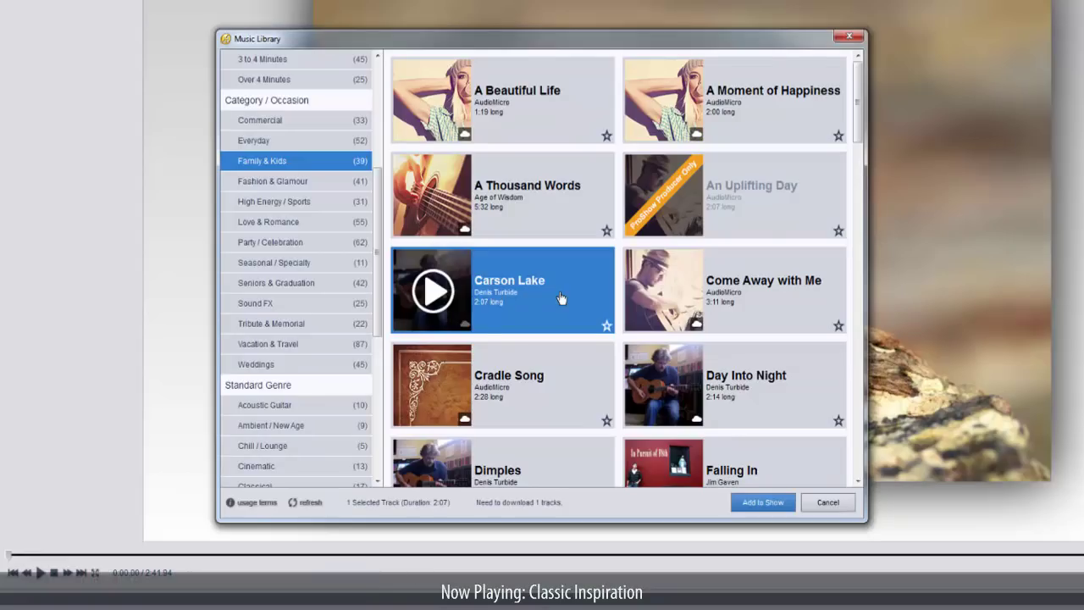
# Add Carson Lake to the show and open the Soundtrack page of Show Options.
pyautogui.click(764, 502)
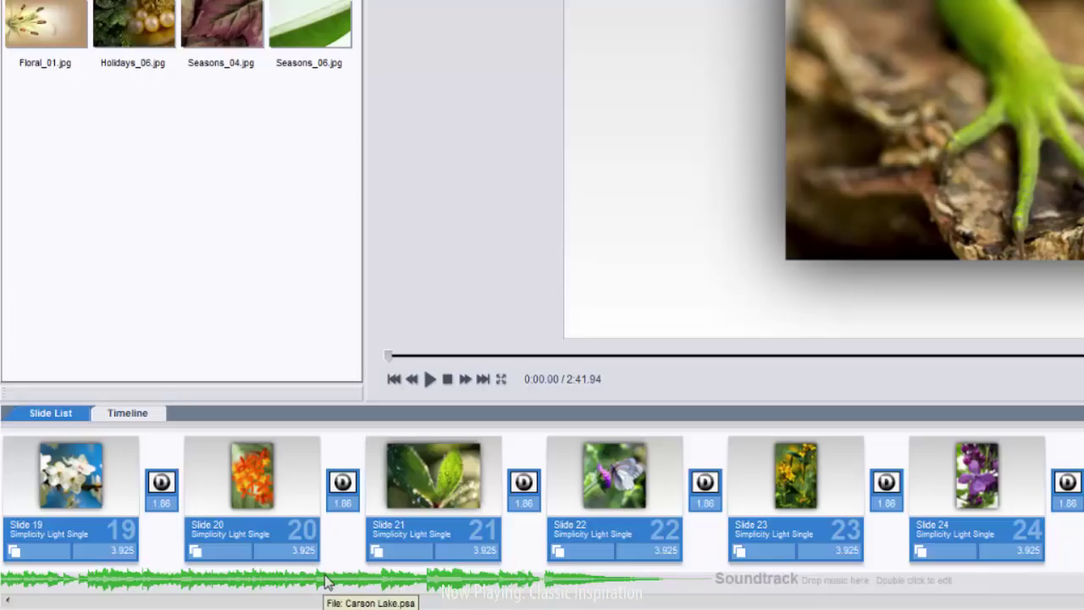
pyautogui.click(131, 412)
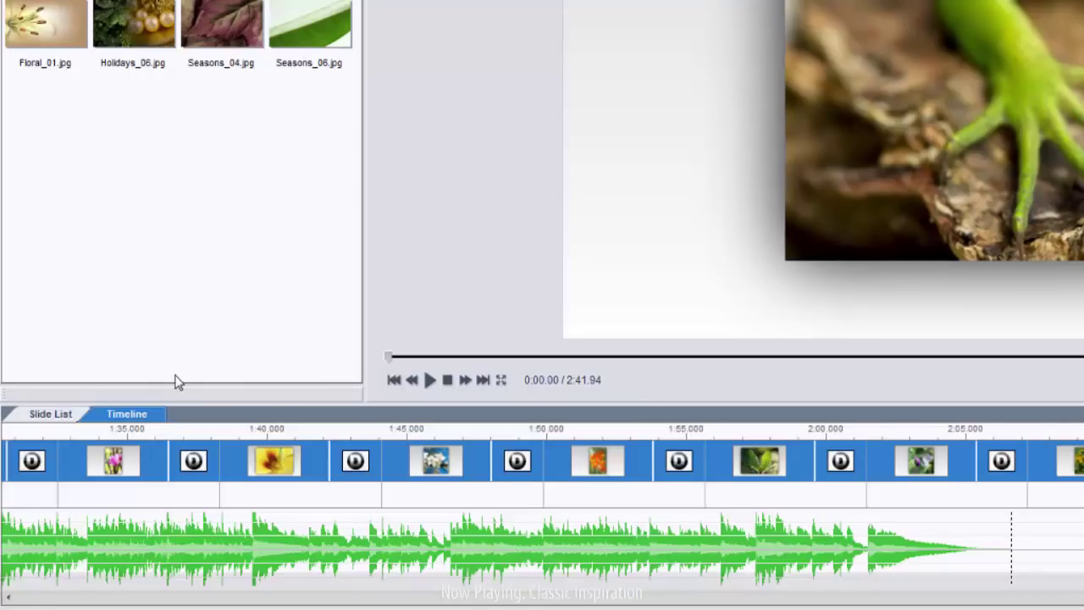
pyautogui.click(62, 418)
pyautogui.doubleClick(169, 580)
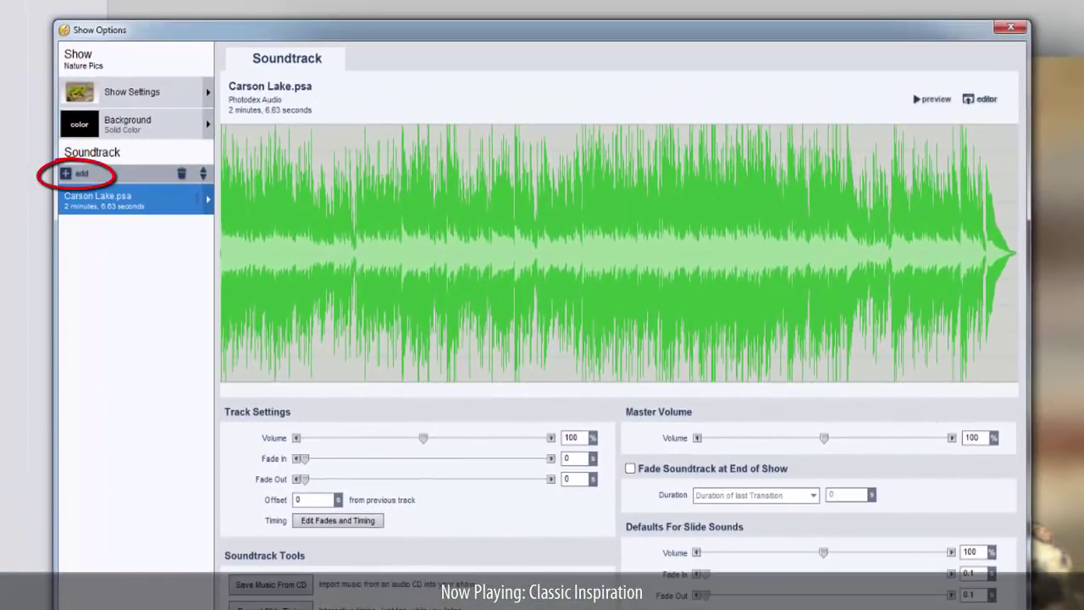
# Add another soundtrack track using Select From Music Library.
pyautogui.click(83, 174)
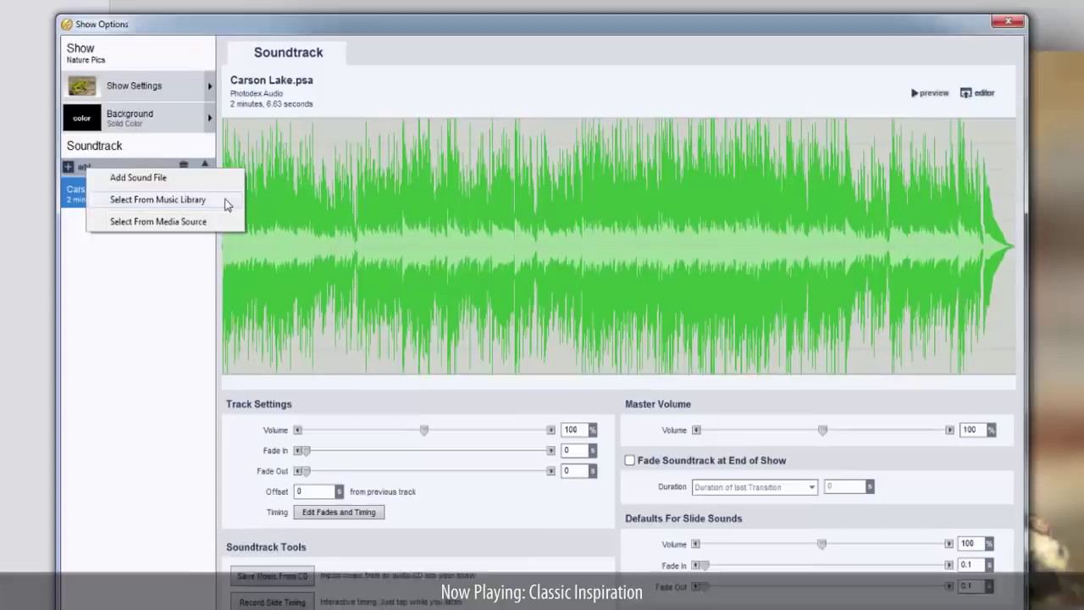
pyautogui.click(222, 207)
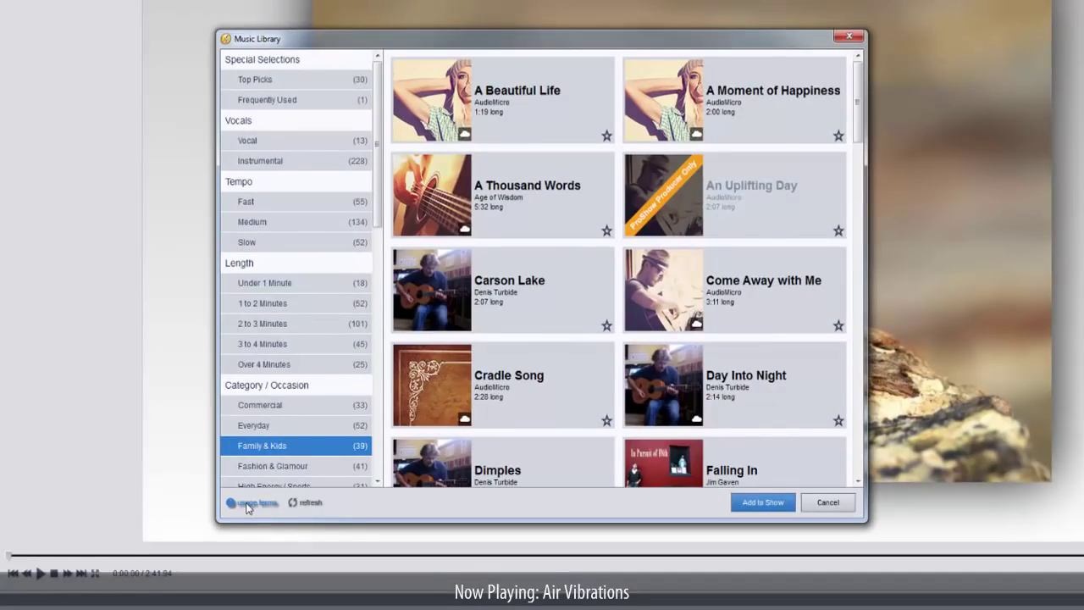
pyautogui.click(248, 504)
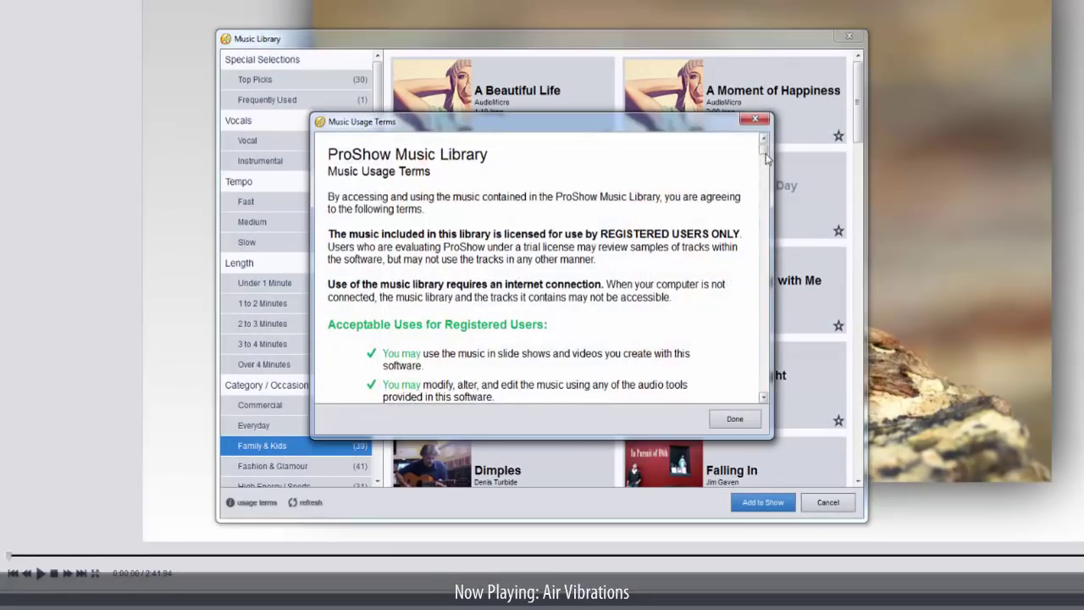
pyautogui.moveTo(767, 155); pyautogui.dragTo(763, 267)
pyautogui.click(736, 418)
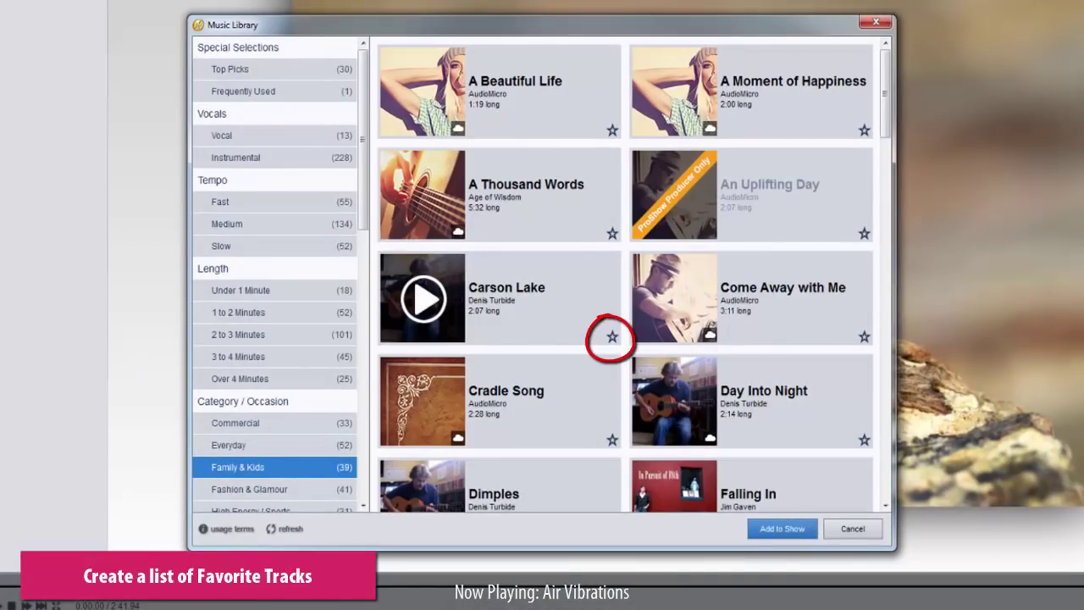
# Star Carson Lake as a favourite, then filter the library to Favorites.
pyautogui.click(612, 336)
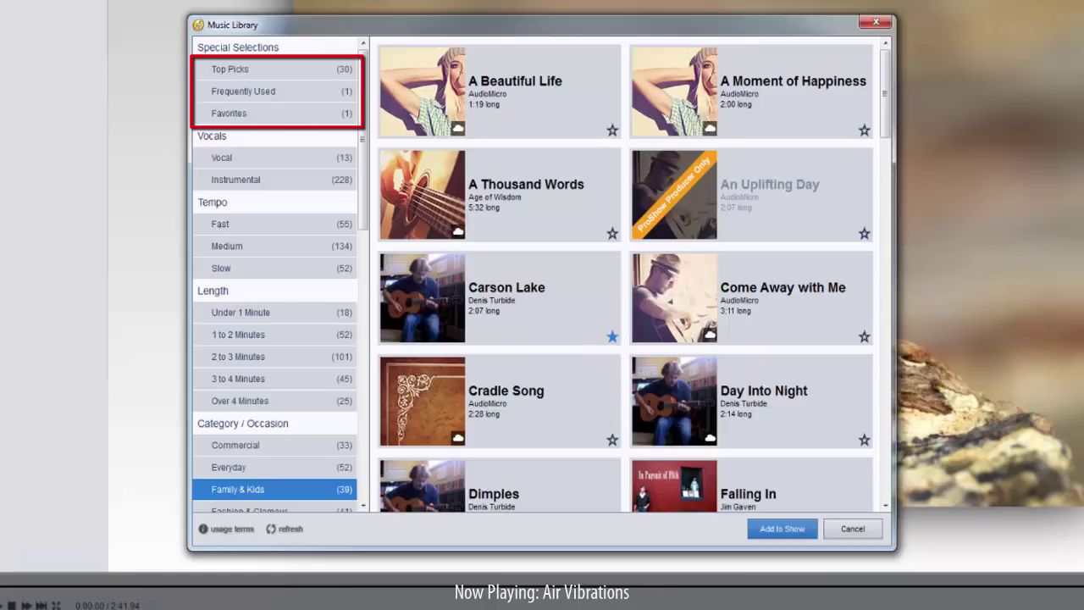
pyautogui.moveTo(674, 401)
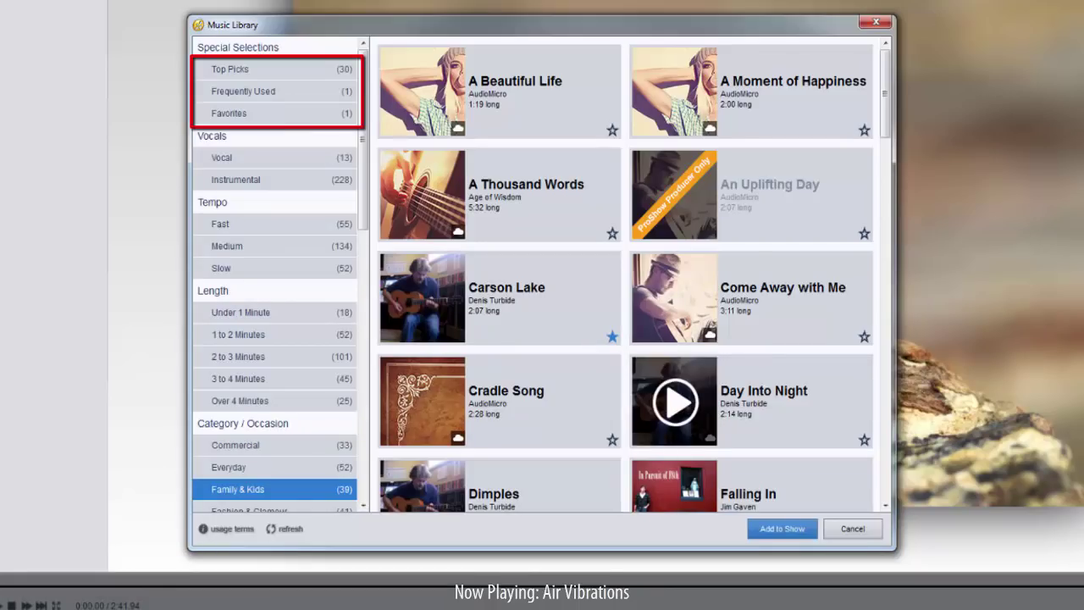
pyautogui.click(251, 113)
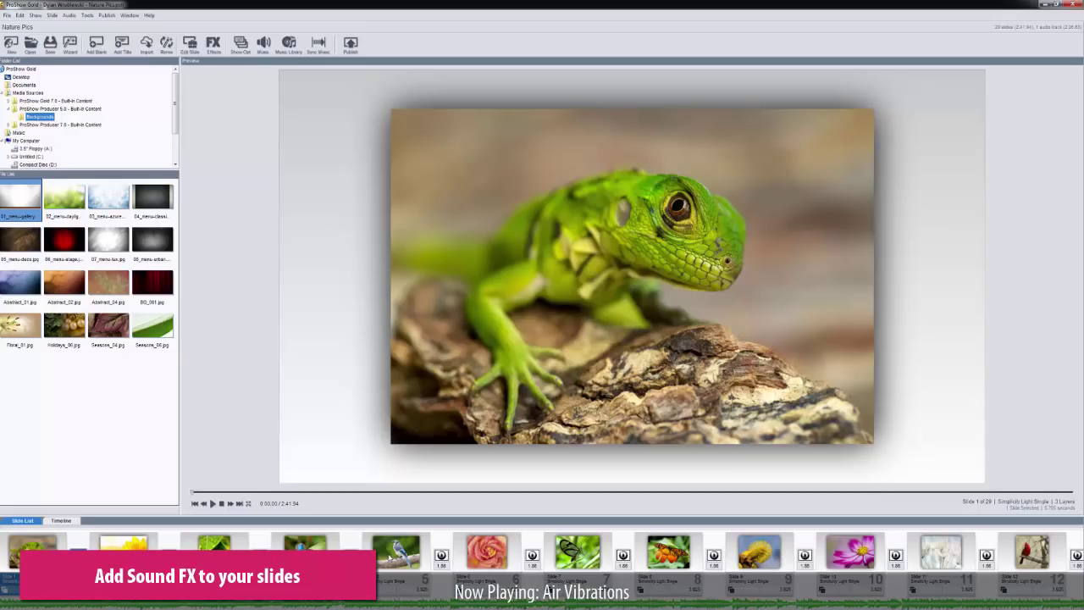
# Open Slide Options for slide 5 on the Slide Sound page and browse for a sound.
pyautogui.doubleClick(396, 552)
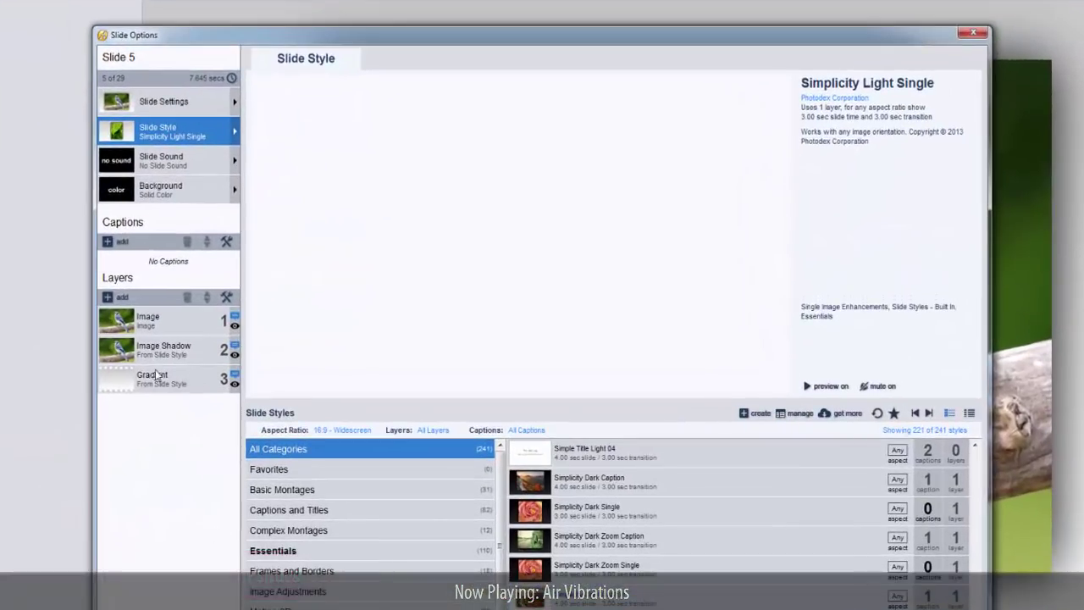
pyautogui.click(173, 159)
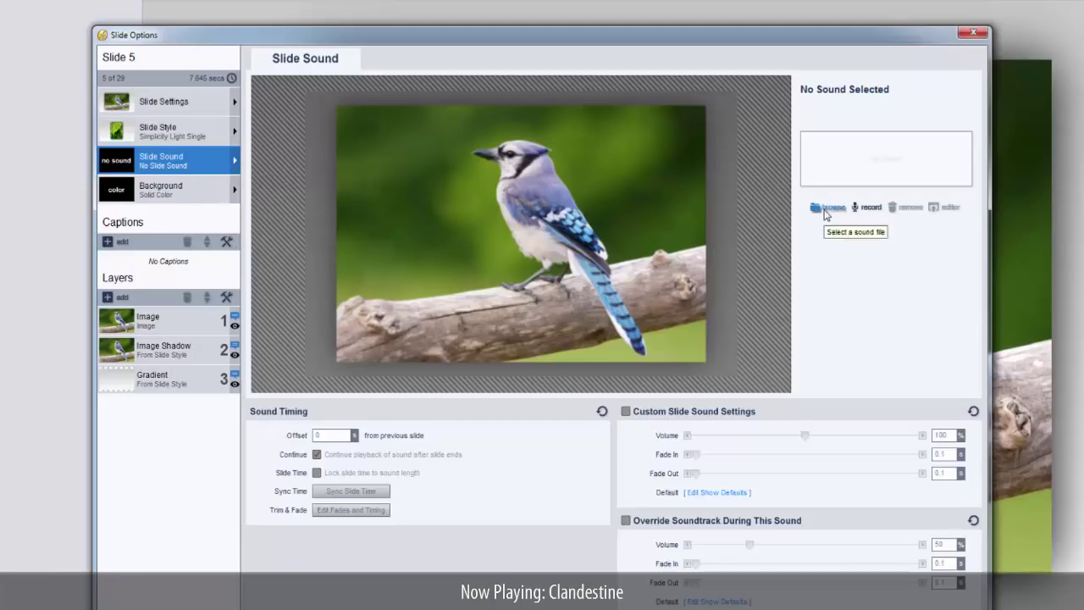
pyautogui.click(825, 207)
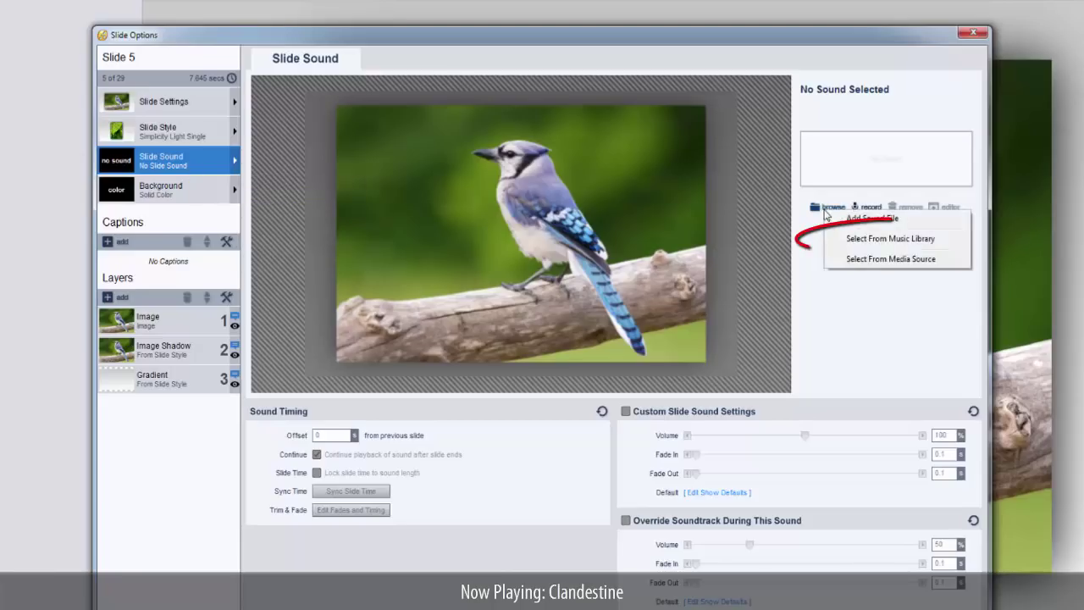
# Add Brazilian Rainforest from the Sound FX library as slide 5's sound.
pyautogui.click(937, 244)
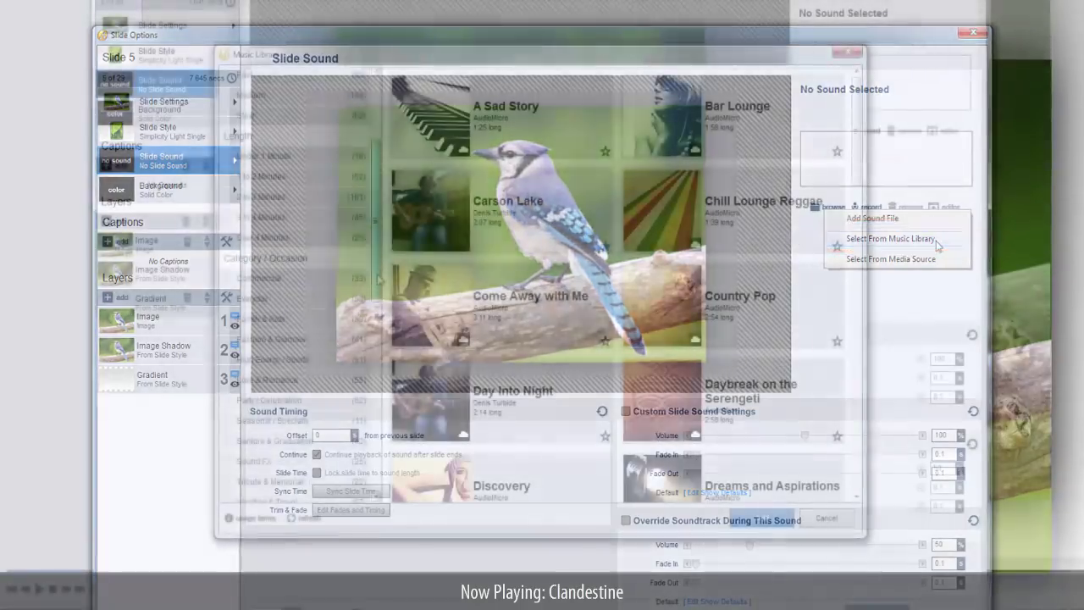
pyautogui.click(305, 361)
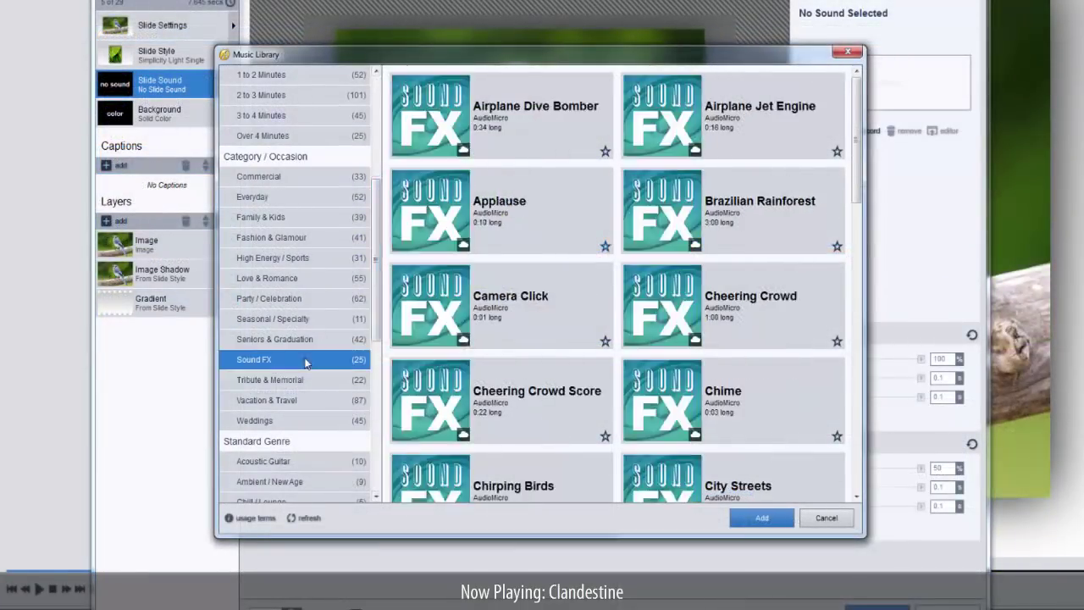
pyautogui.click(731, 236)
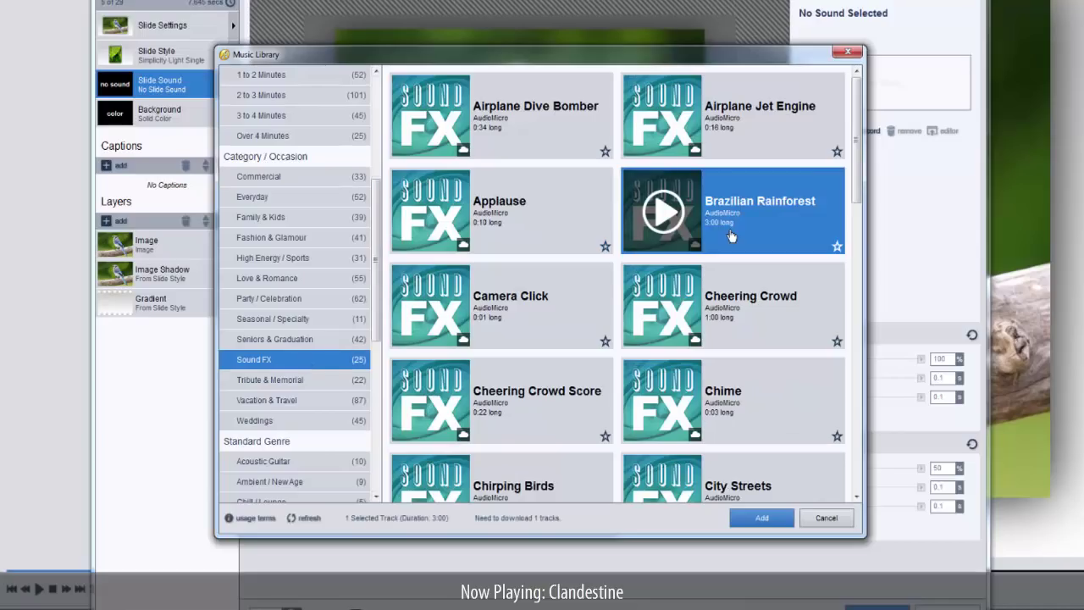
pyautogui.click(761, 517)
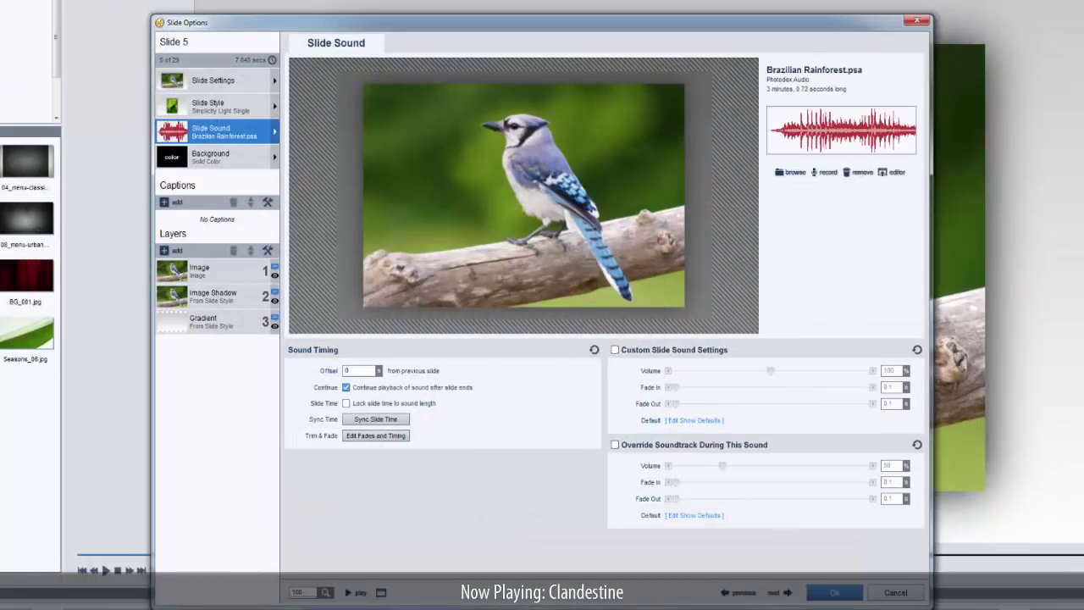